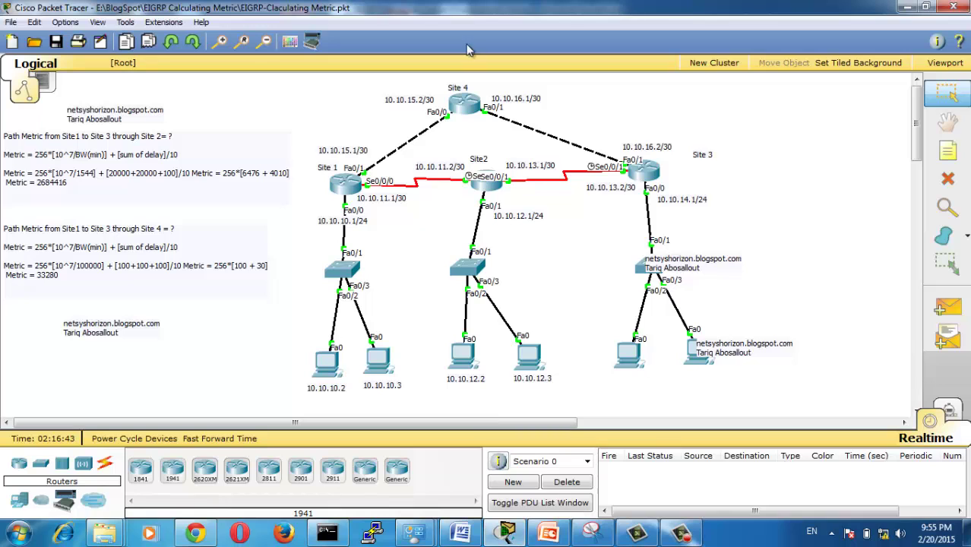
Open the Site 4 router's CLI console
click(459, 104)
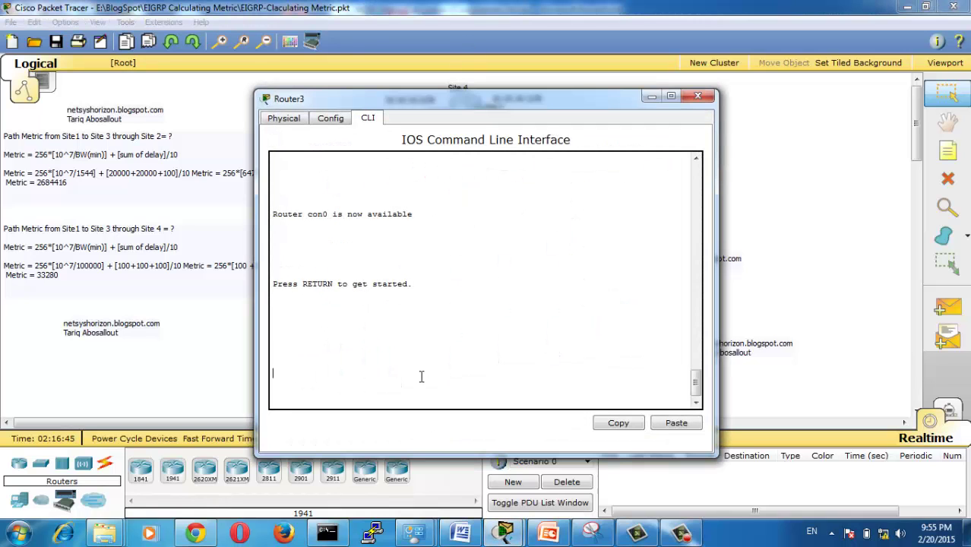
Show Site 4's FastEthernet0/0 details with en and sh int f0/0, highlighting the 100000 Kbit bandwidth
key(Return)
text(en)
key(Return)
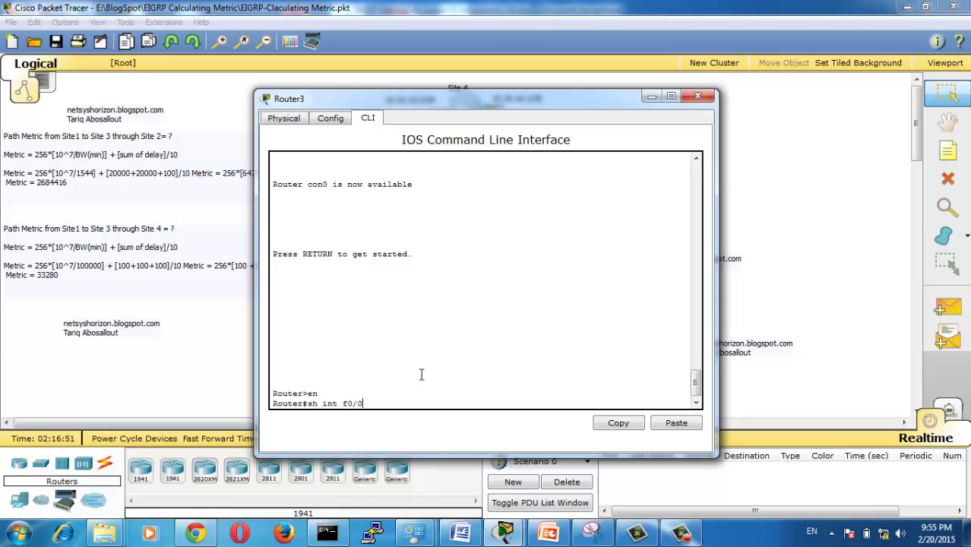
text(sh int f0/0)
key(Return)
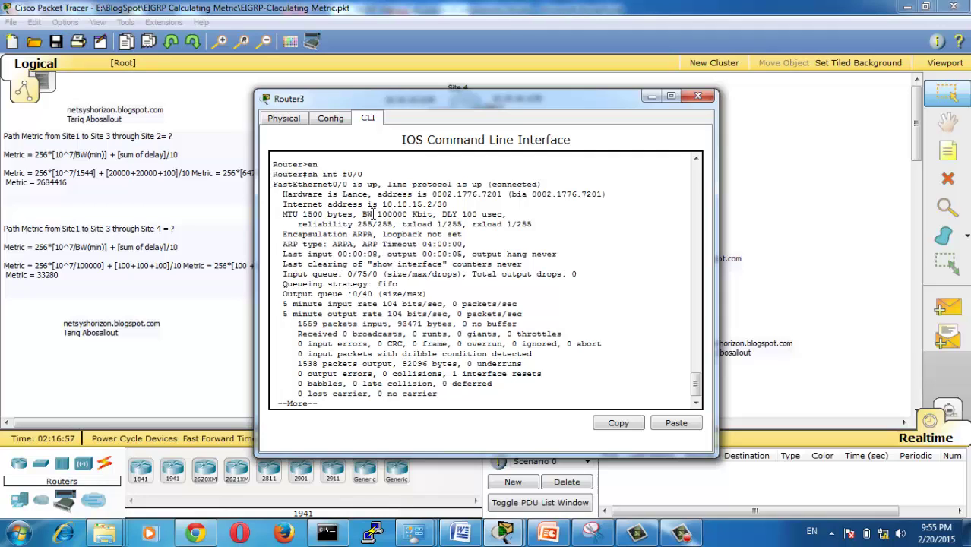
drag(394, 215, 419, 217)
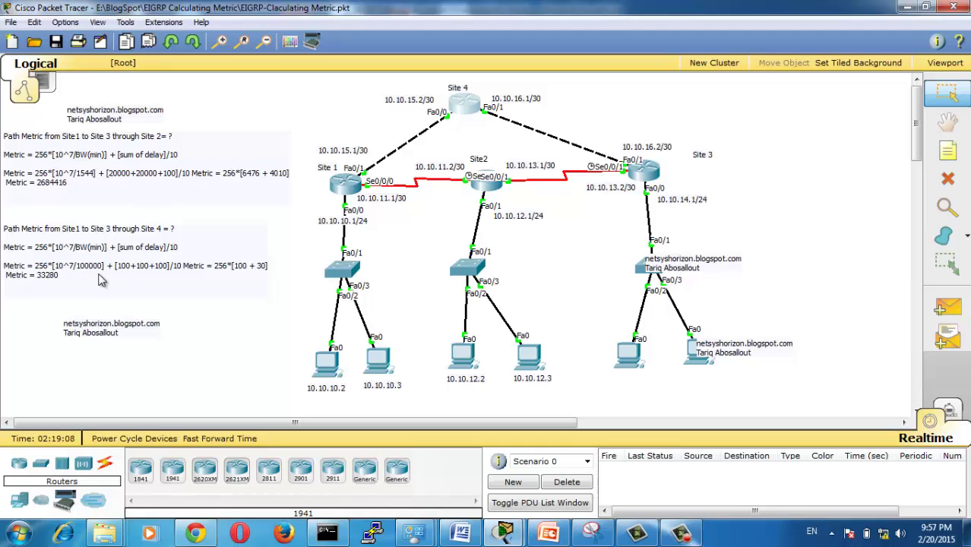
mouse_move(349, 192)
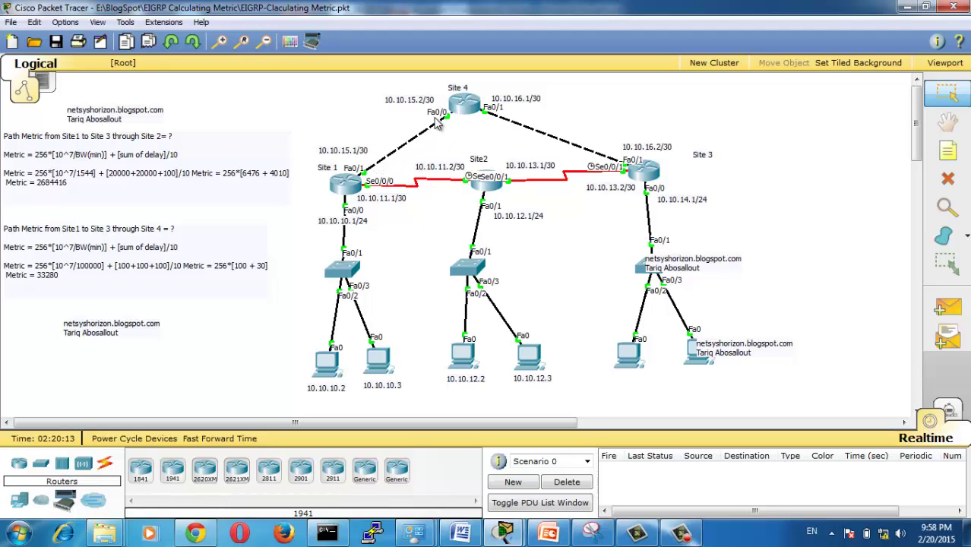
click(464, 106)
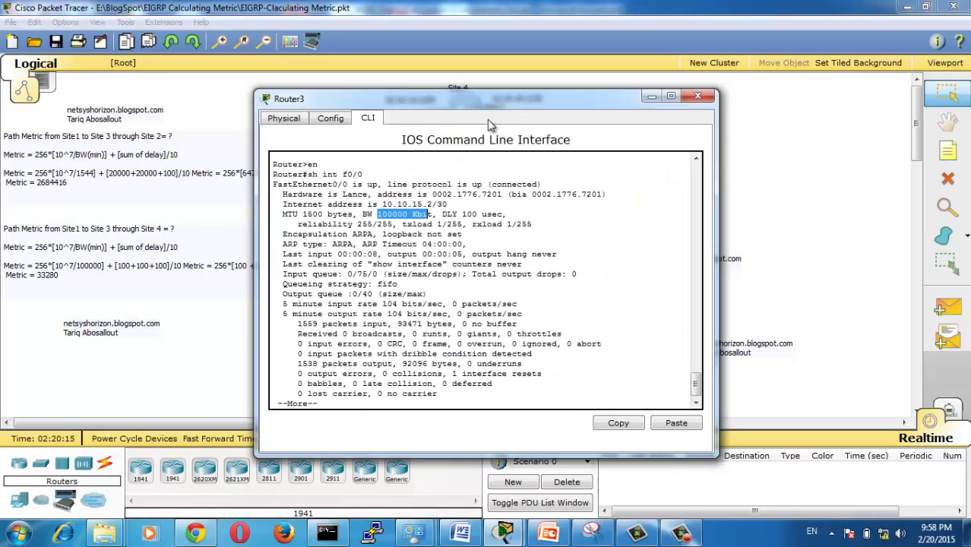
drag(322, 174, 362, 174)
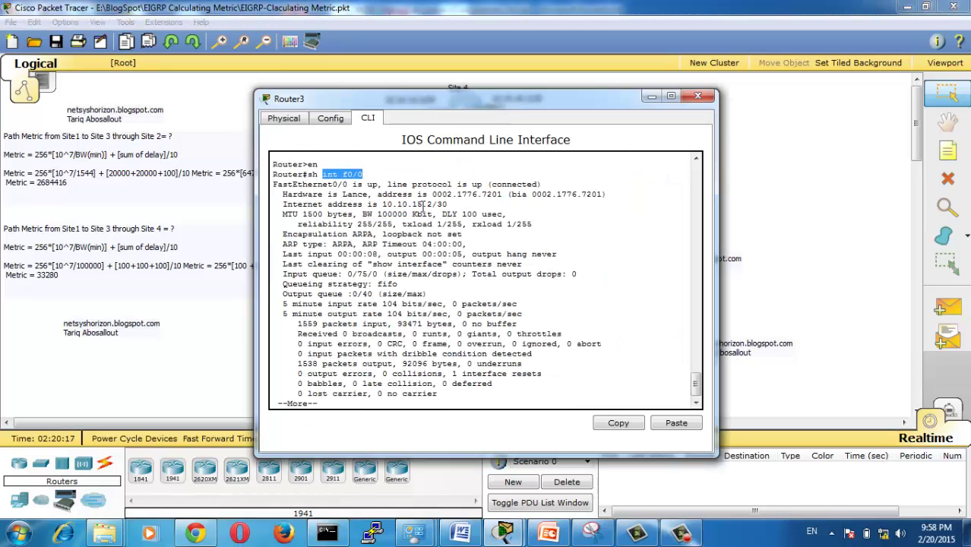
drag(443, 214, 491, 214)
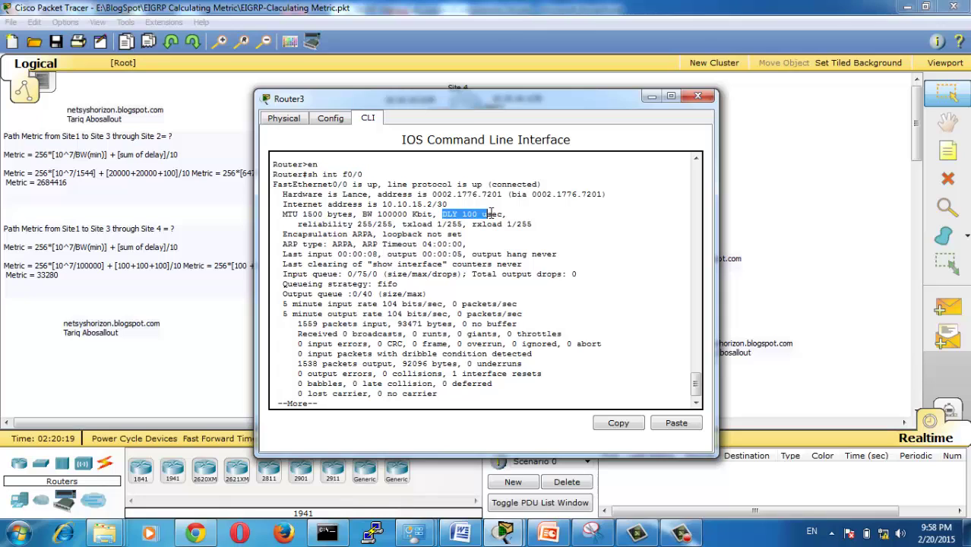
click(498, 206)
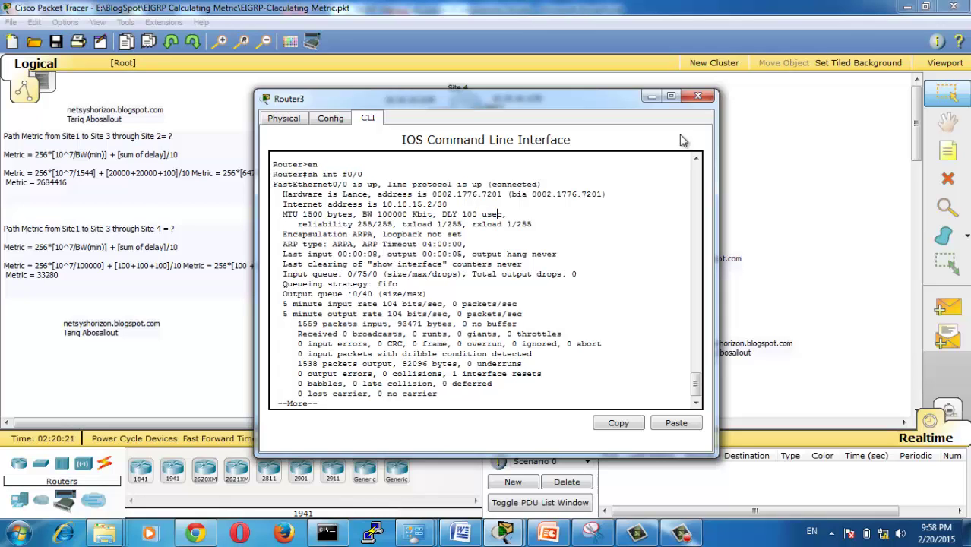
click(697, 96)
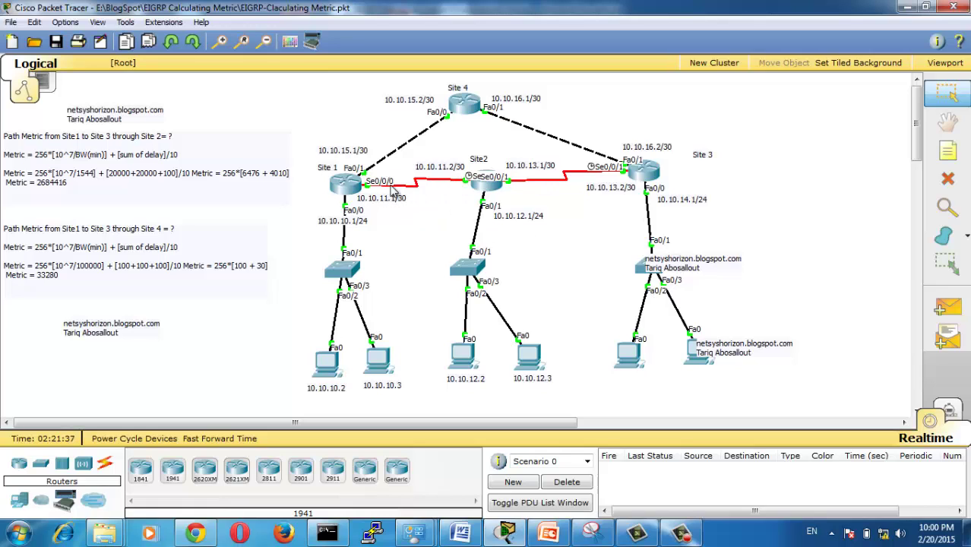
On Site 1, run sh int s0/0/0 and highlight the 1544 Kbit bandwidth
click(345, 184)
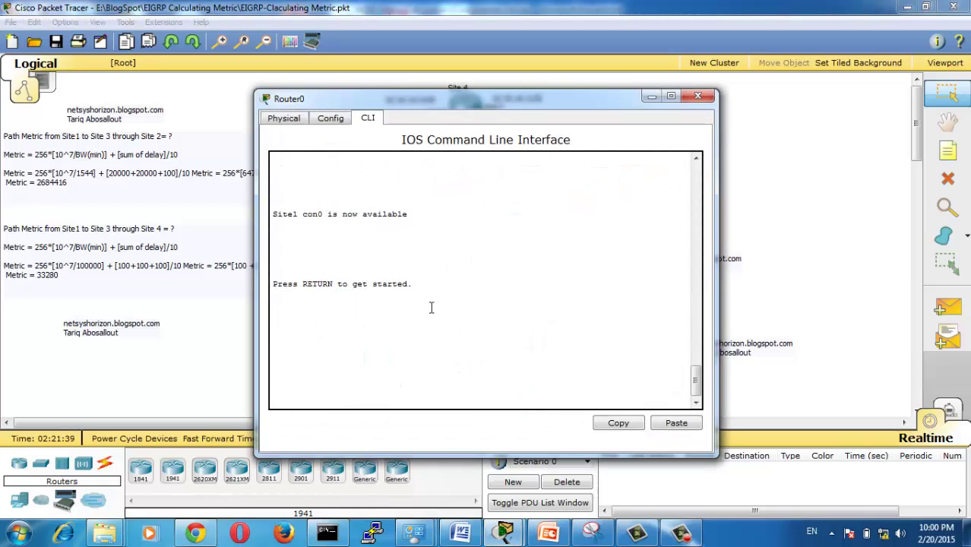
key(Return)
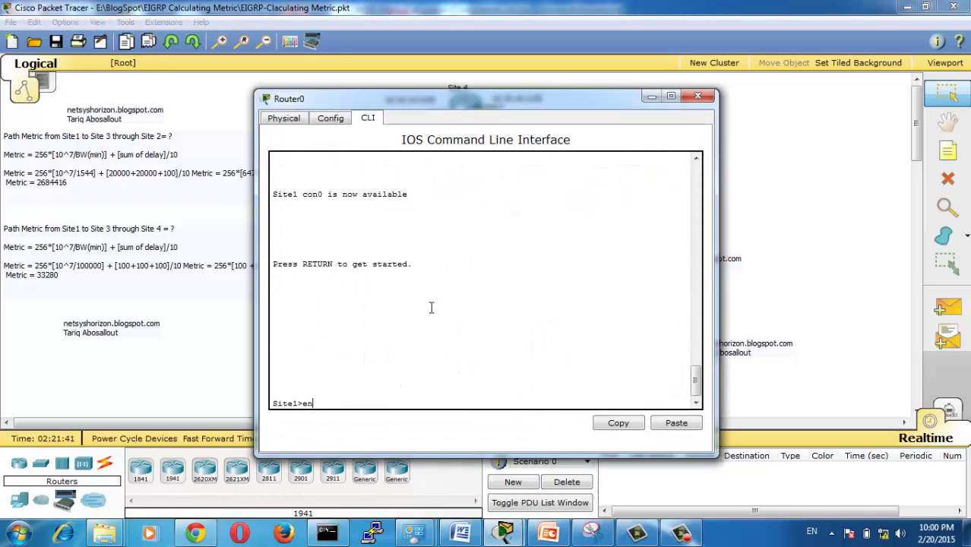
text(en)
key(Return)
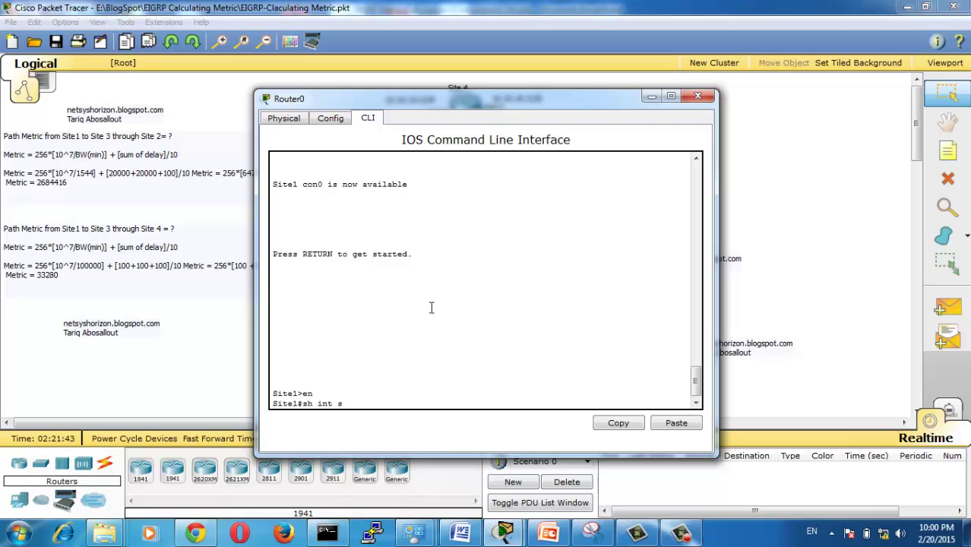
key(Return)
key(Up)
text(/0)
key(Return)
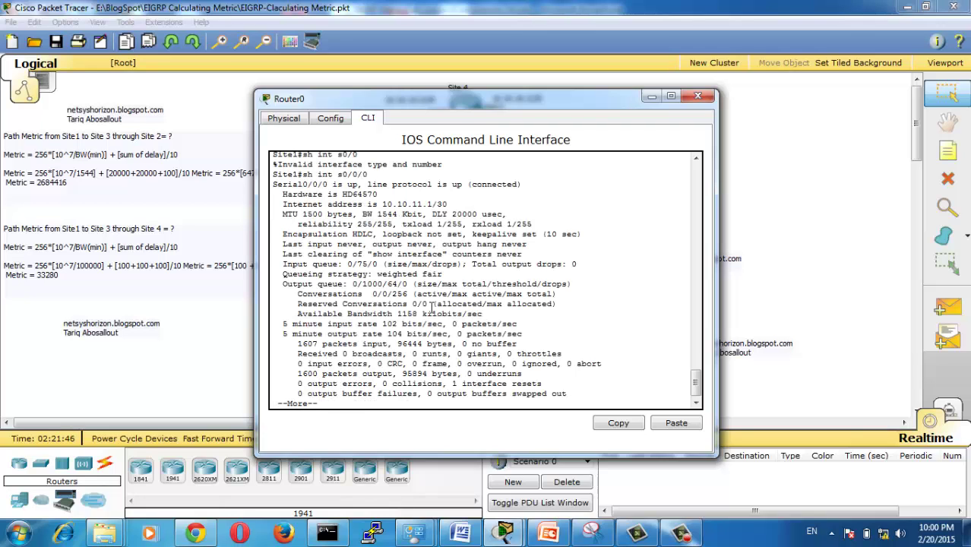
drag(362, 214, 418, 214)
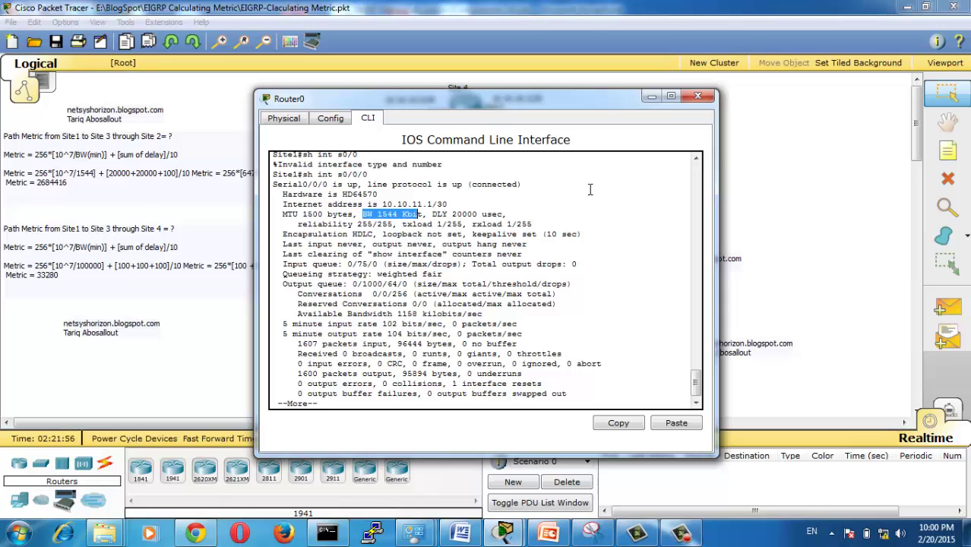
click(697, 96)
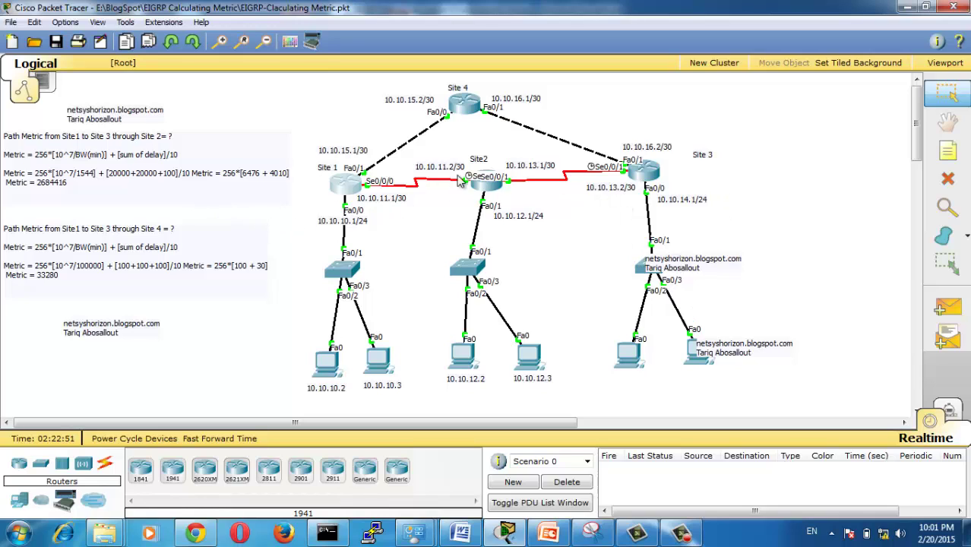
Highlight Site 1's 20000 usec Serial0/0/0 delay, then open Site 3's console
click(349, 186)
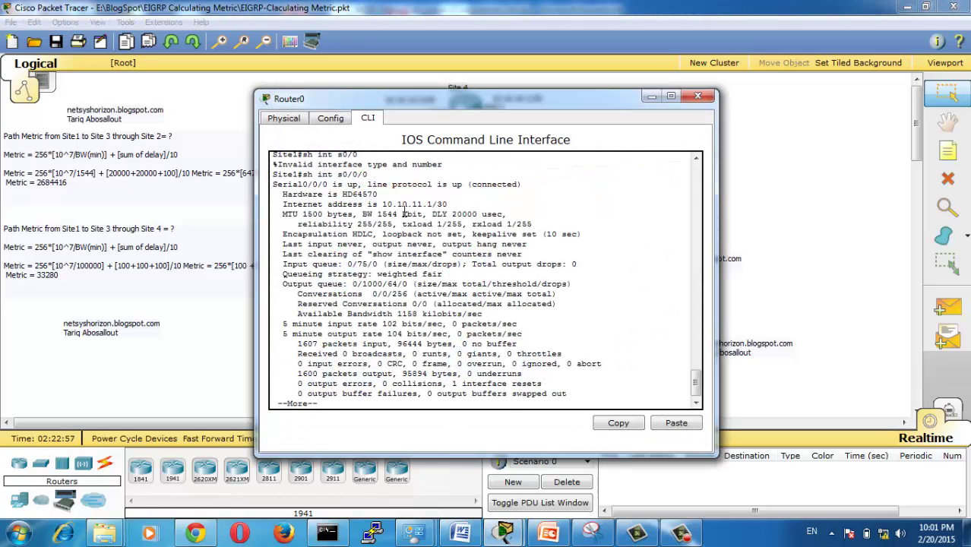
drag(434, 216, 469, 211)
click(698, 96)
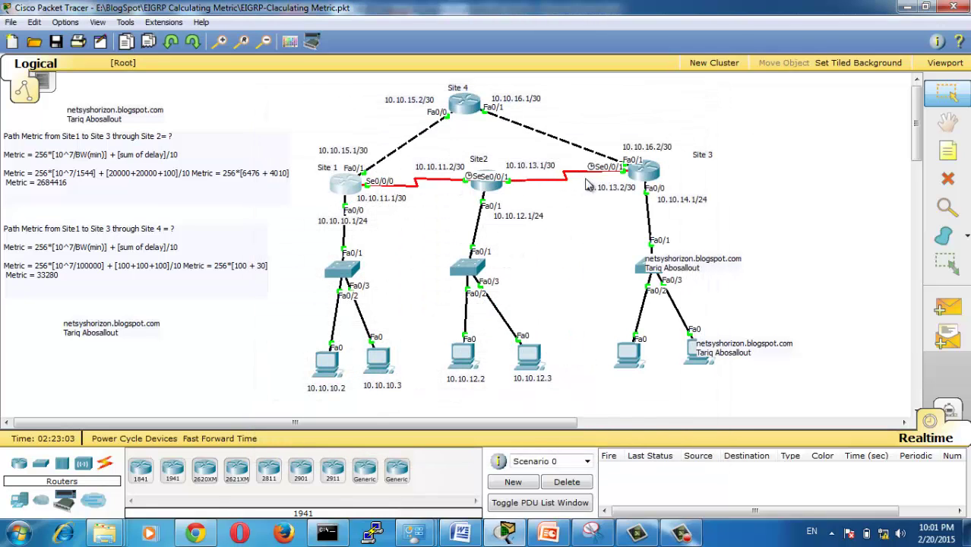
click(646, 173)
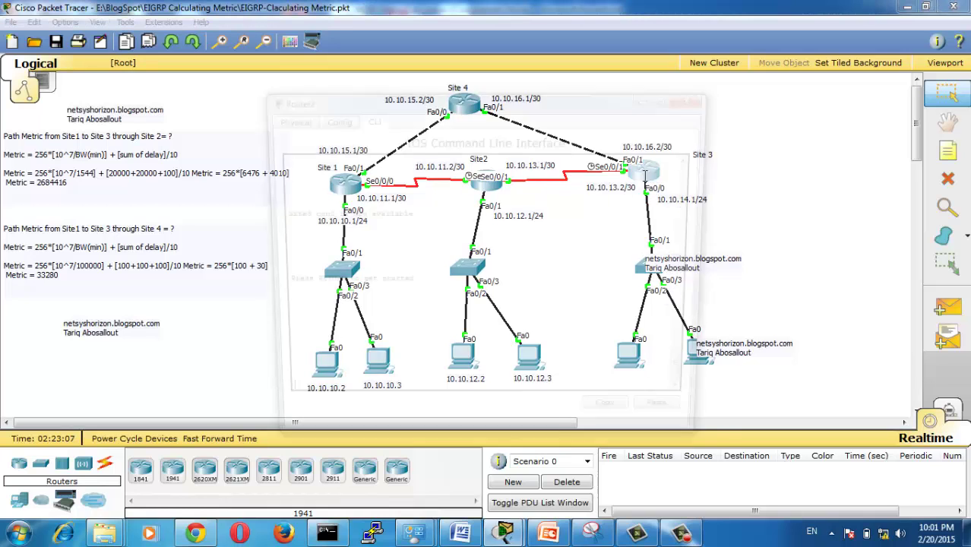
Show Site 3's FastEthernet0/0 details with sh int f0/0 and highlight the 100 usec delay
key(Return)
text(e3>e)
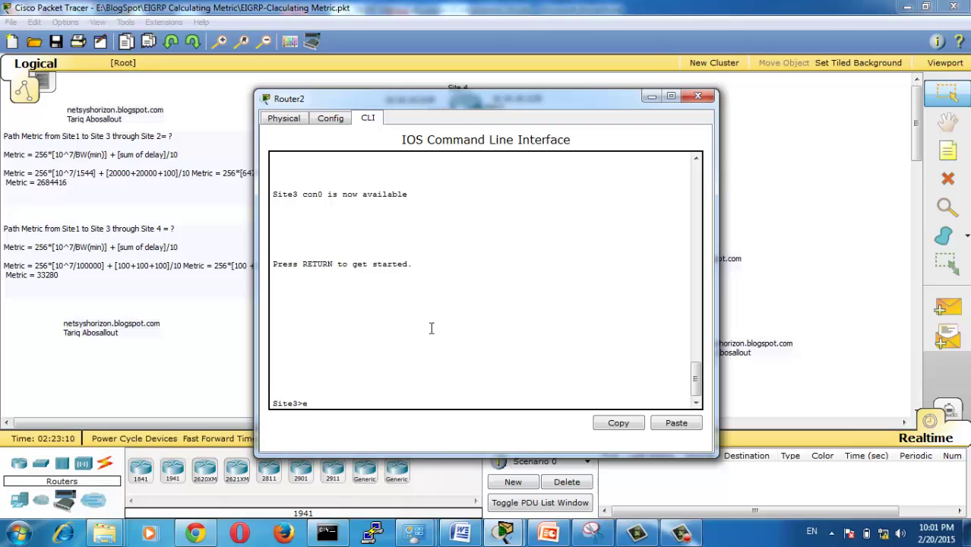
text(n)
key(Return)
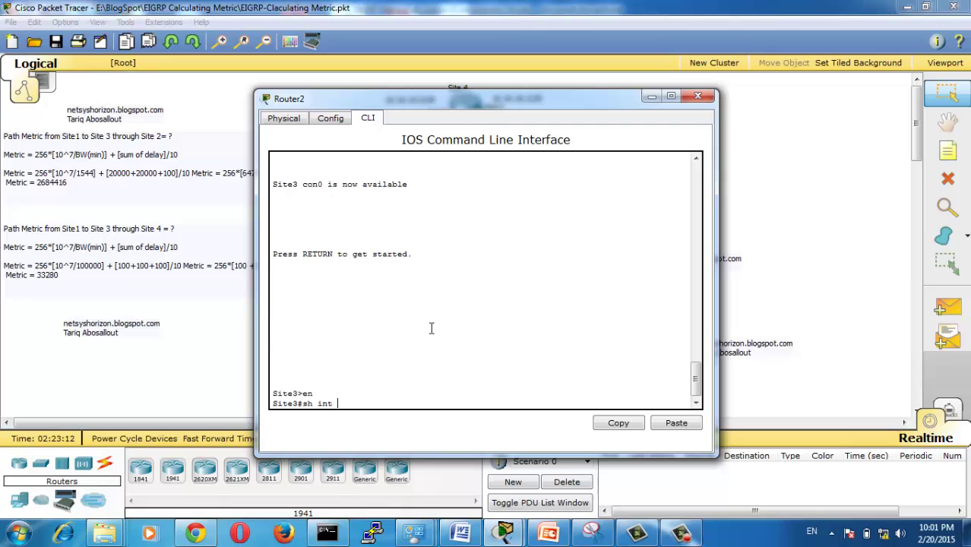
text(sh int f0/0)
key(Return)
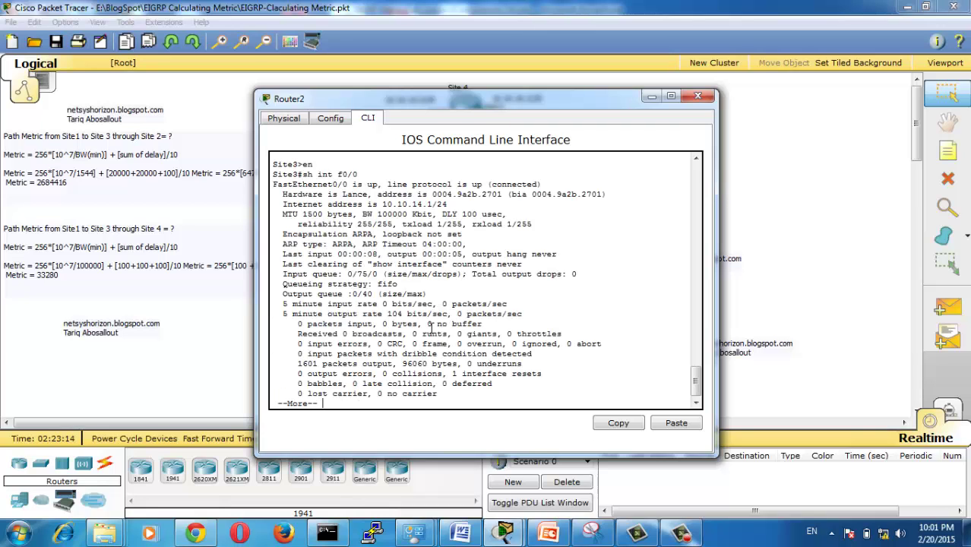
drag(453, 214, 498, 220)
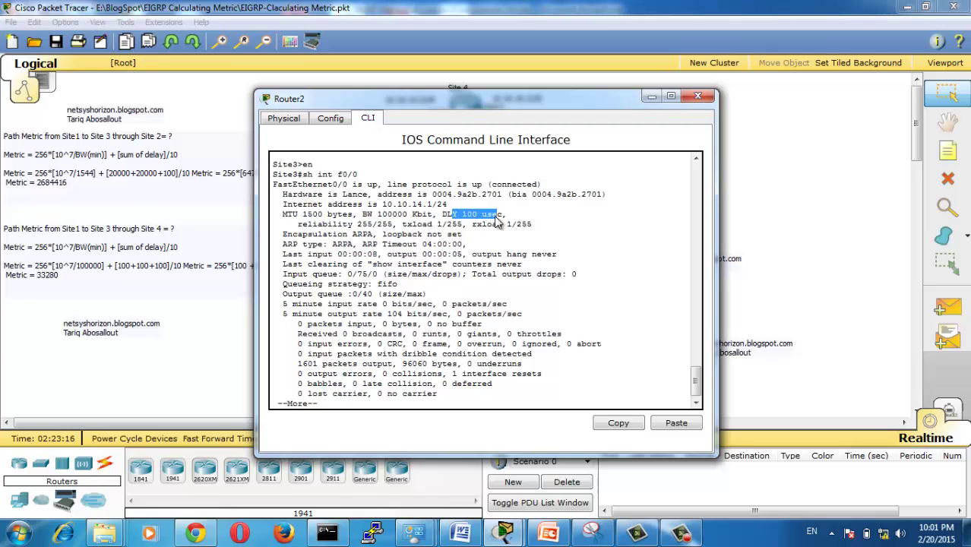
click(698, 96)
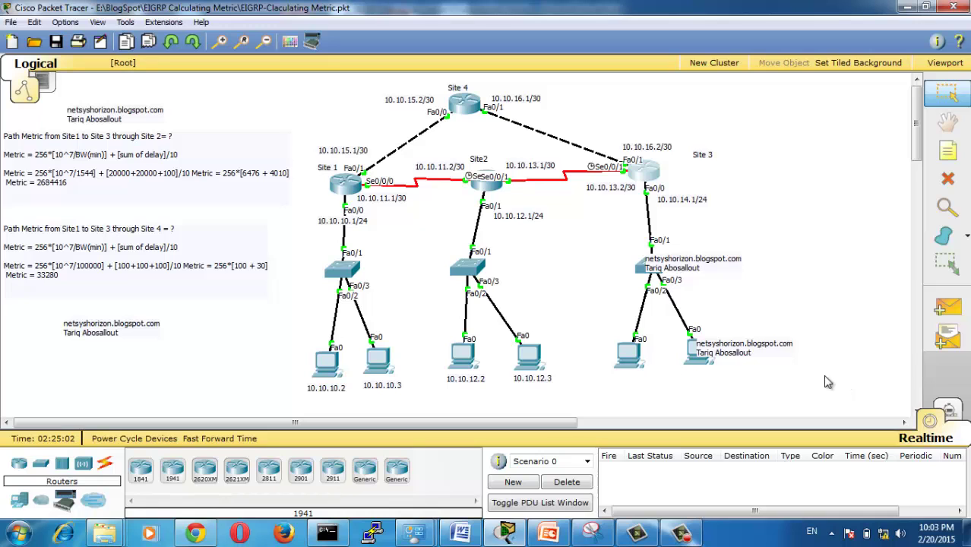
Show Site 1's routing table with 10.10.14.0/24 at metric 33280, then bring up the Networks & Systems blog
click(352, 184)
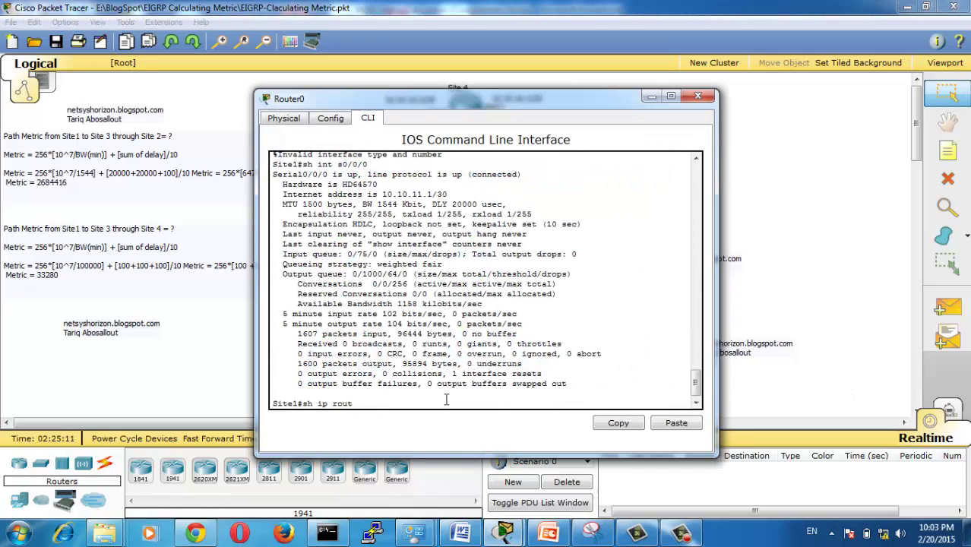
key(Return)
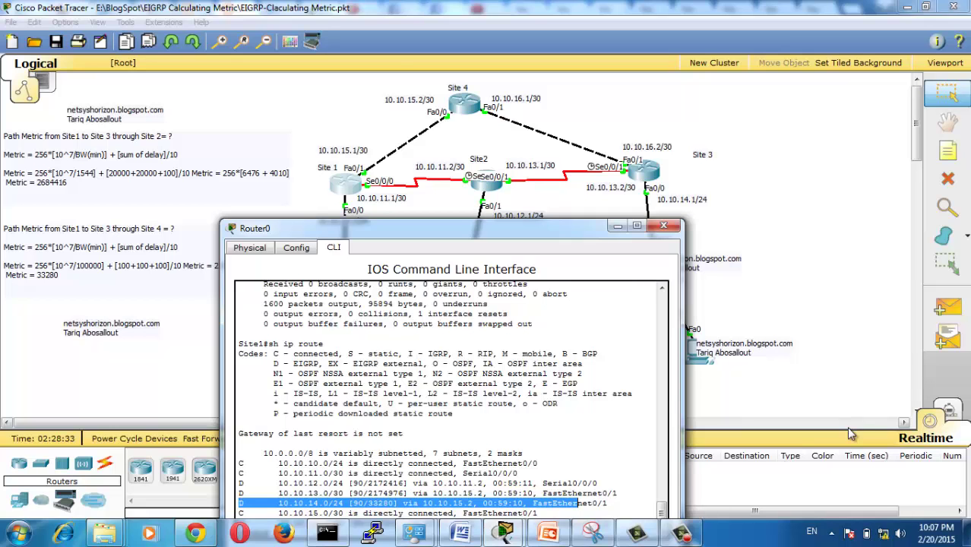
click(199, 535)
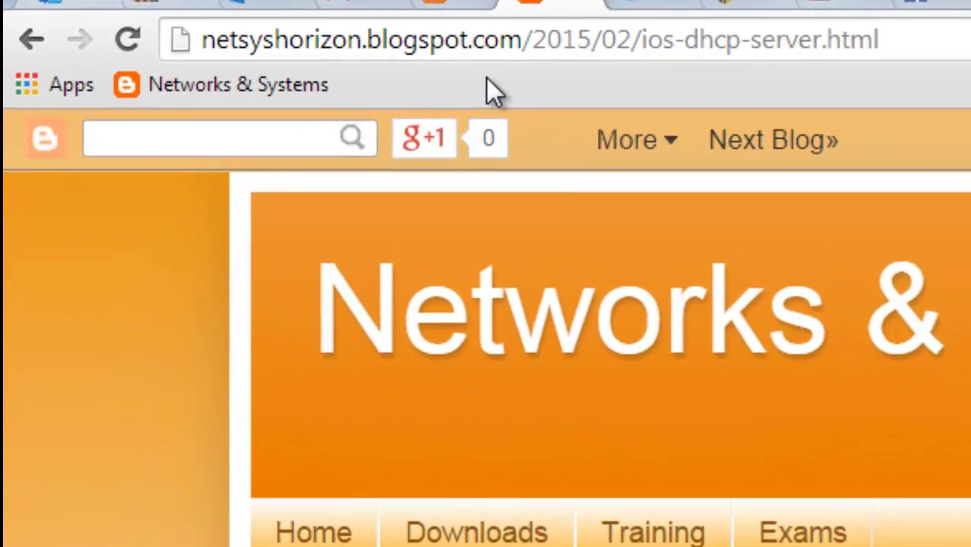